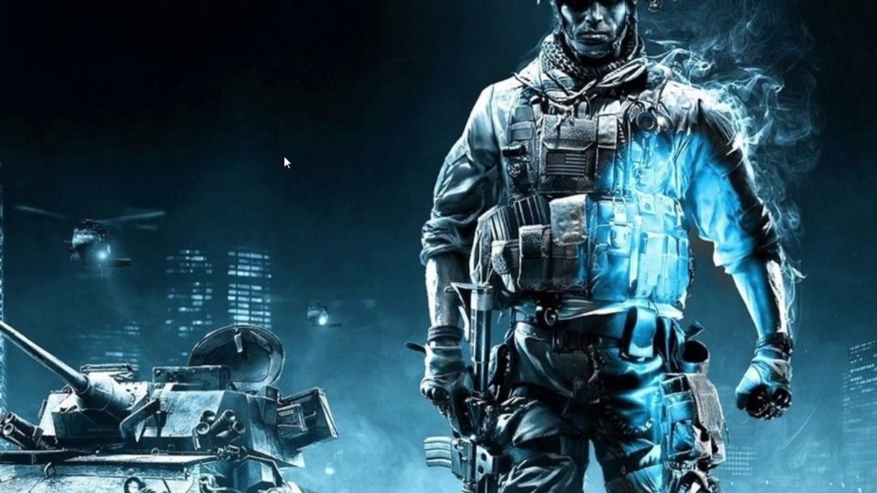
- Open the NVIDIA Control Panel and go to the Manage 3D settings page
right_click(313, 170)
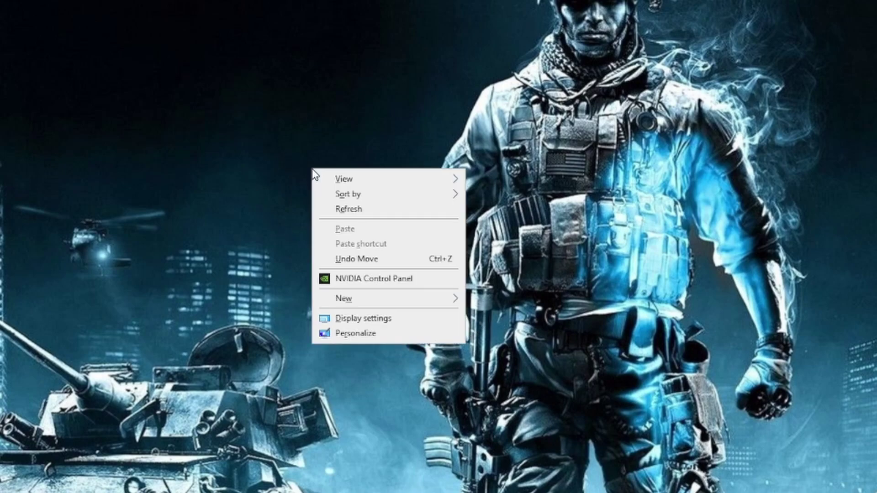
click(368, 279)
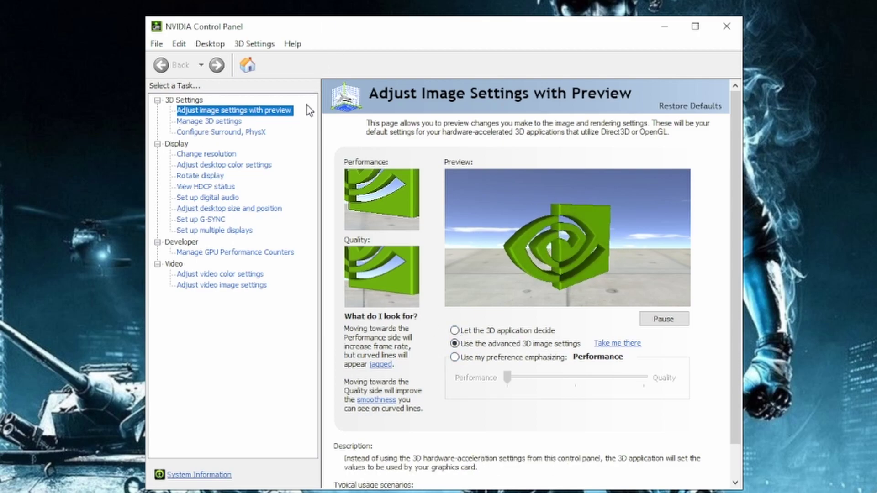
click(210, 122)
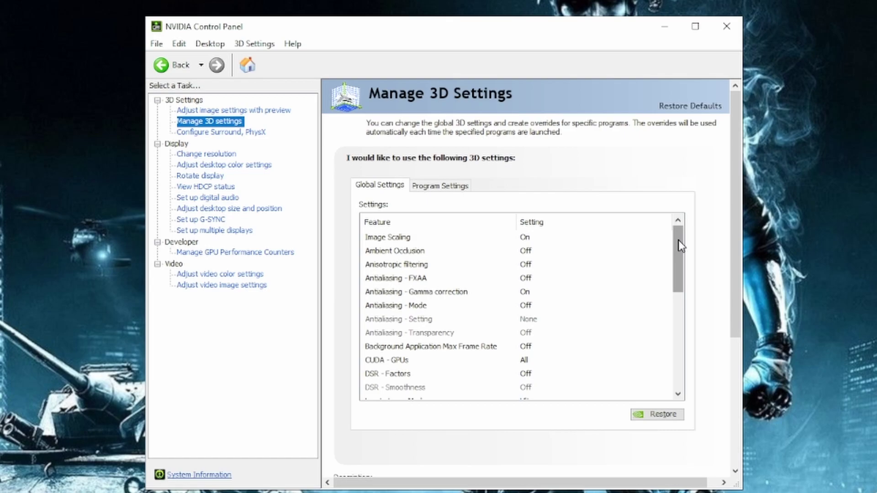
- Review the whole list of global 3D settings, from Image Scaling down to the Virtual Reality options
drag(679, 245, 662, 241)
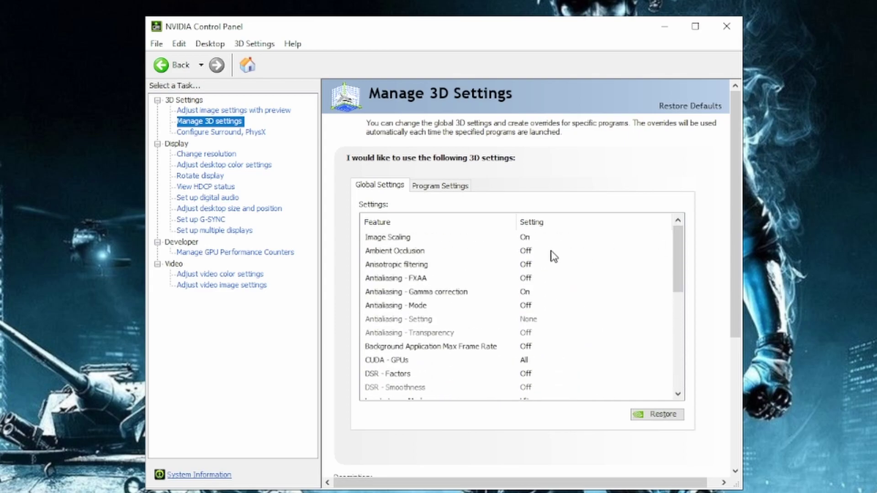
scroll(512, 308, down, 2)
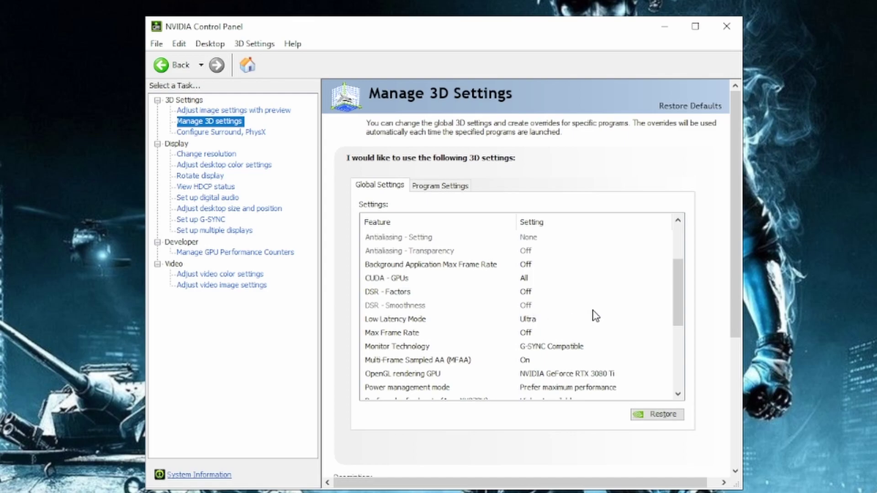
scroll(595, 315, down, 1)
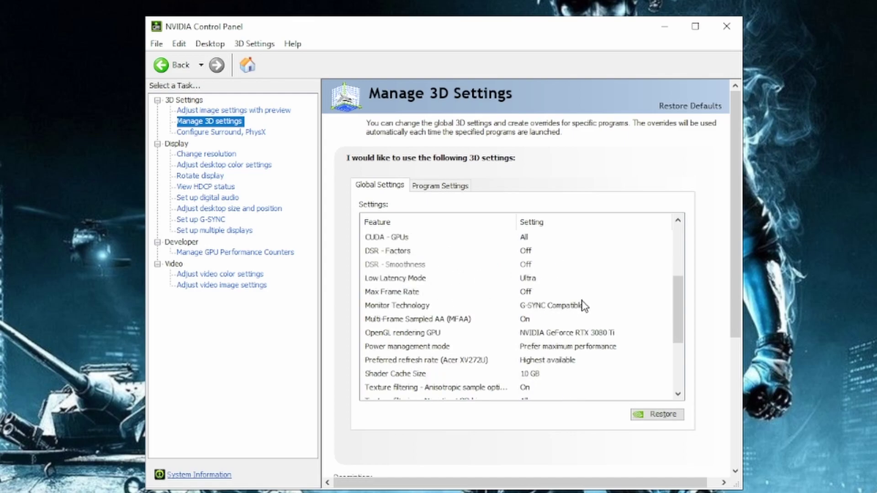
scroll(602, 305, down, 1)
scroll(526, 286, down, 1)
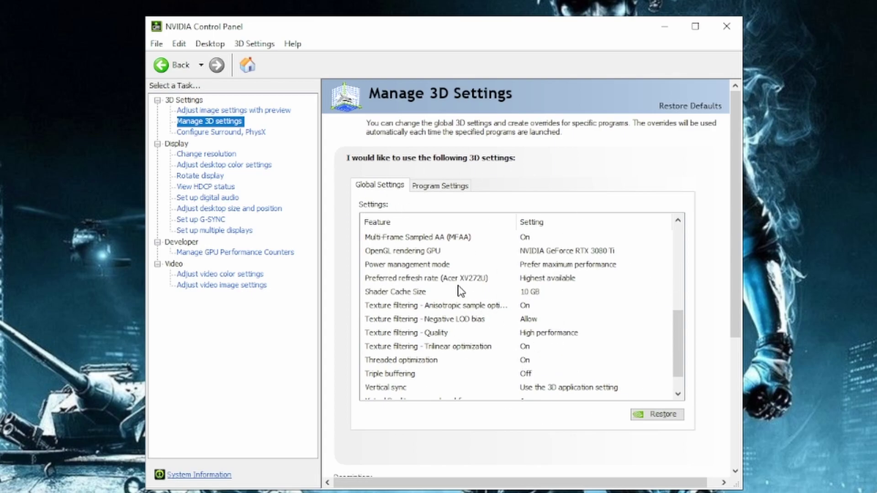
drag(676, 349, 677, 359)
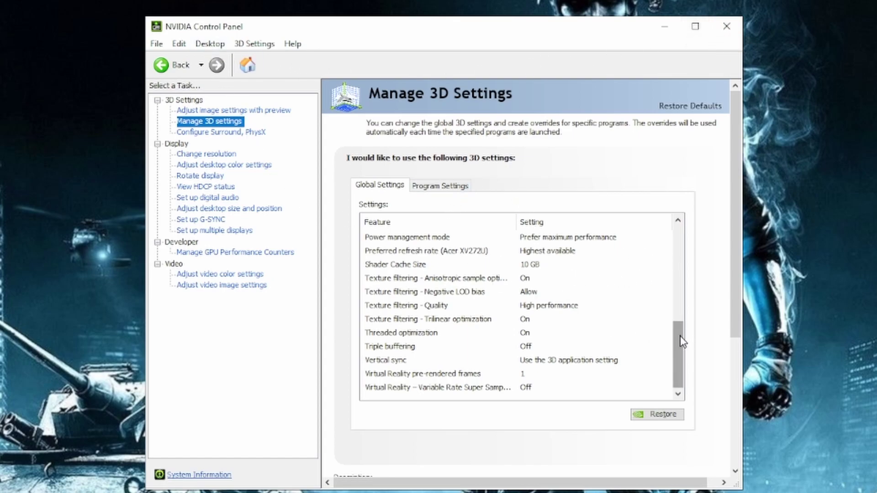
- Choose a 144Hz refresh rate for the Acer XV272U in the resolution settings, and review the available PC resolutions
click(203, 155)
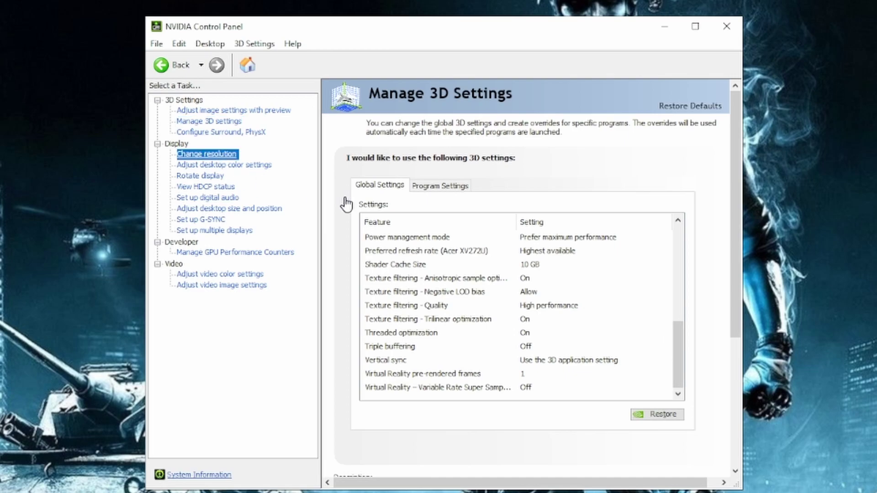
scroll(554, 287, down, 1)
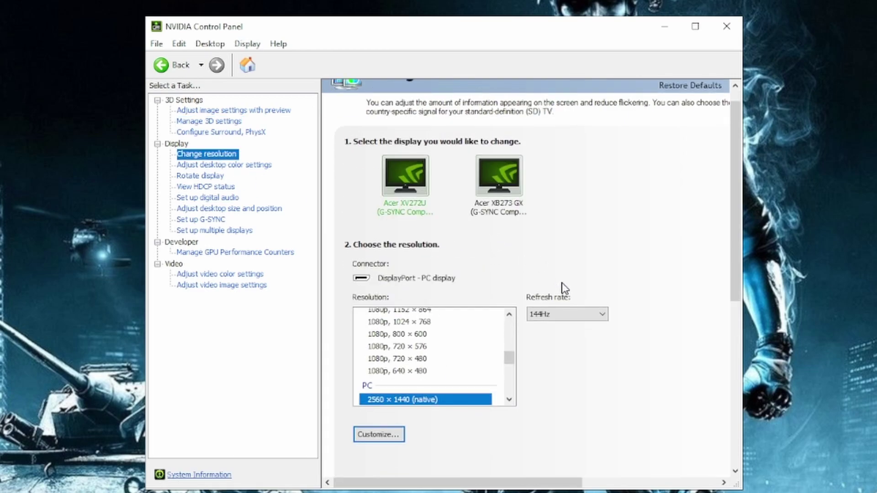
click(565, 314)
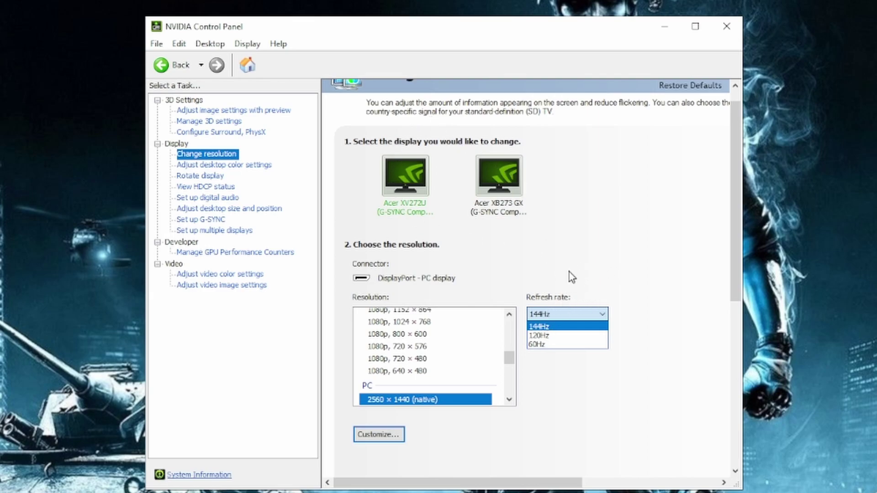
click(641, 303)
click(556, 315)
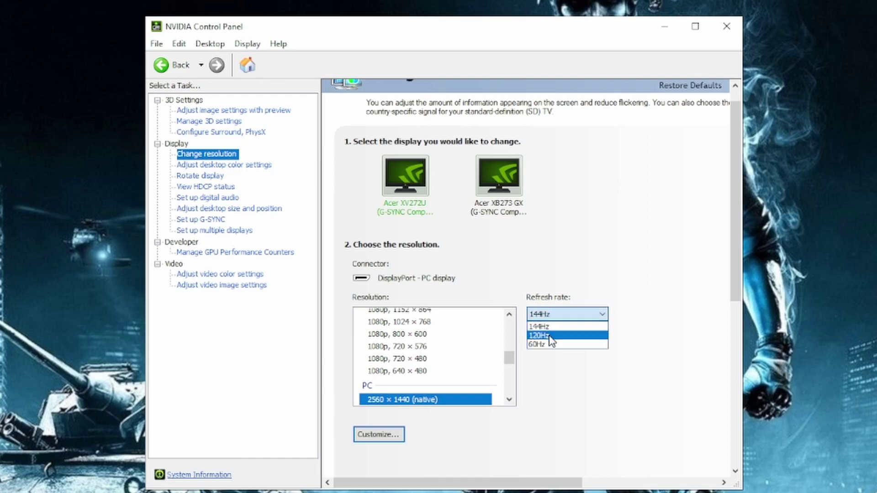
click(604, 303)
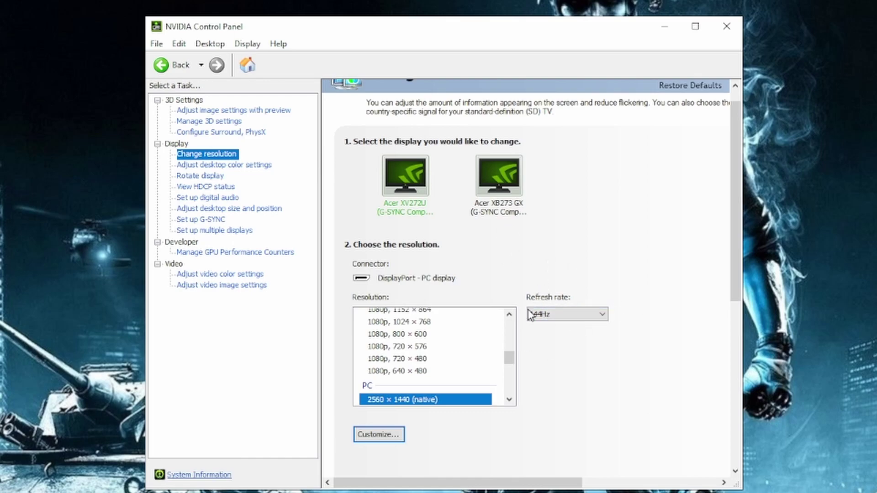
click(557, 319)
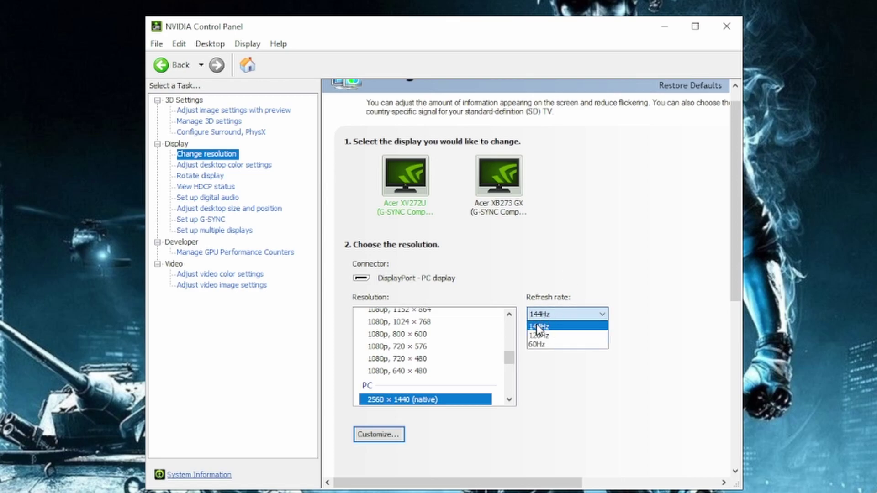
click(539, 327)
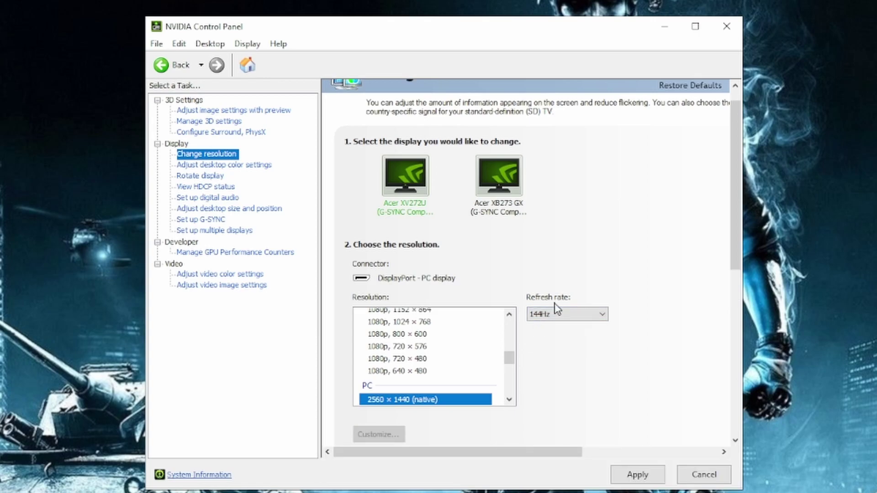
scroll(571, 283, down, 1)
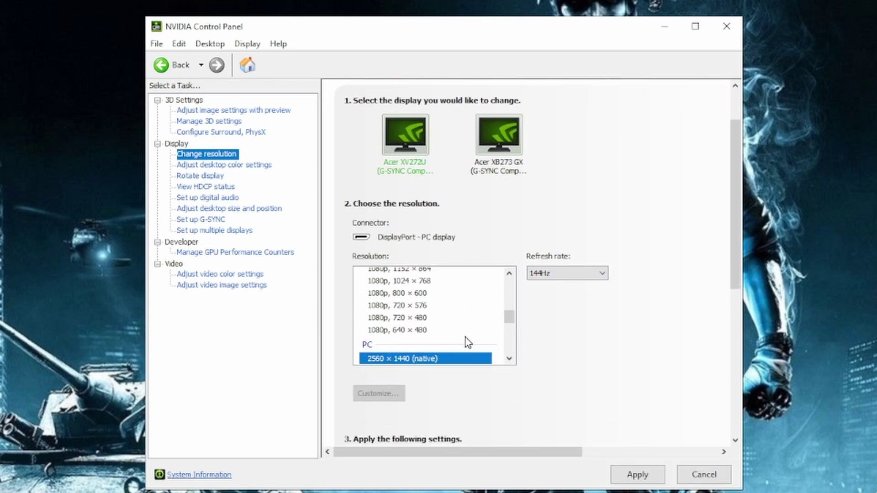
scroll(466, 342, down, 1)
scroll(528, 352, down, 1)
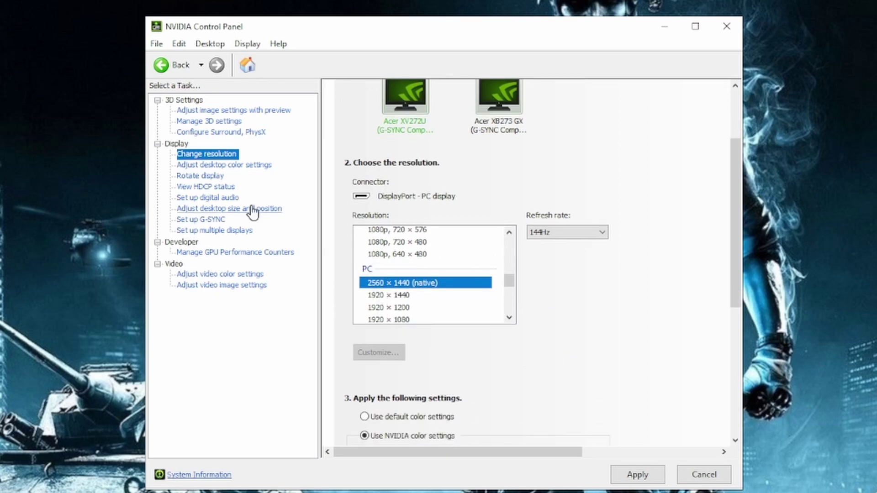
- Review the desktop color settings for the Acer XV272U, including brightness, contrast, gamma, digital vibrance and hue
click(246, 165)
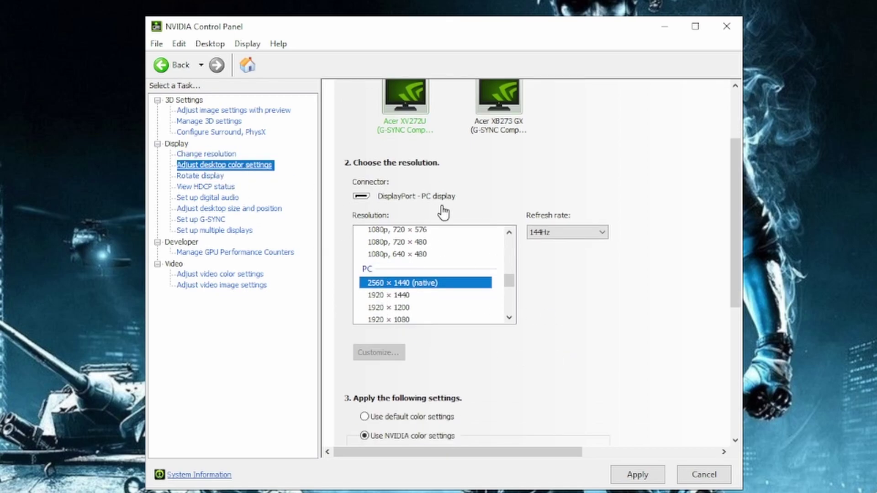
scroll(532, 274, down, 1)
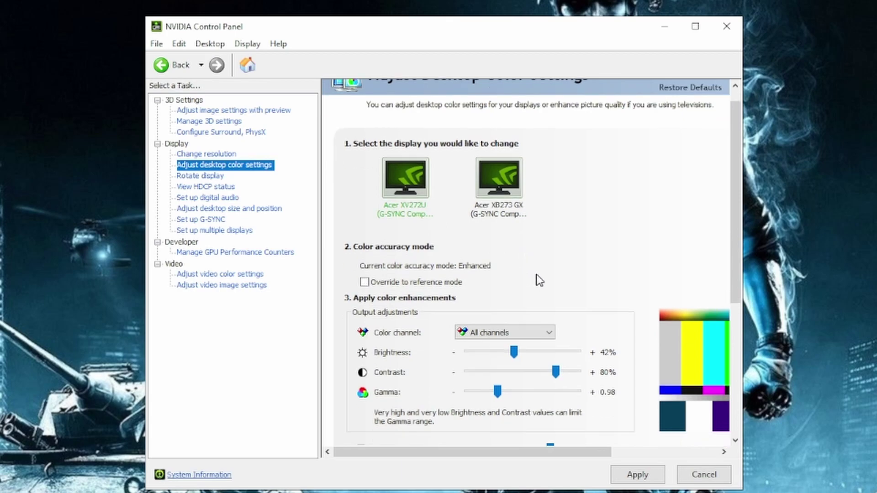
drag(549, 372, 552, 372)
drag(730, 187, 721, 258)
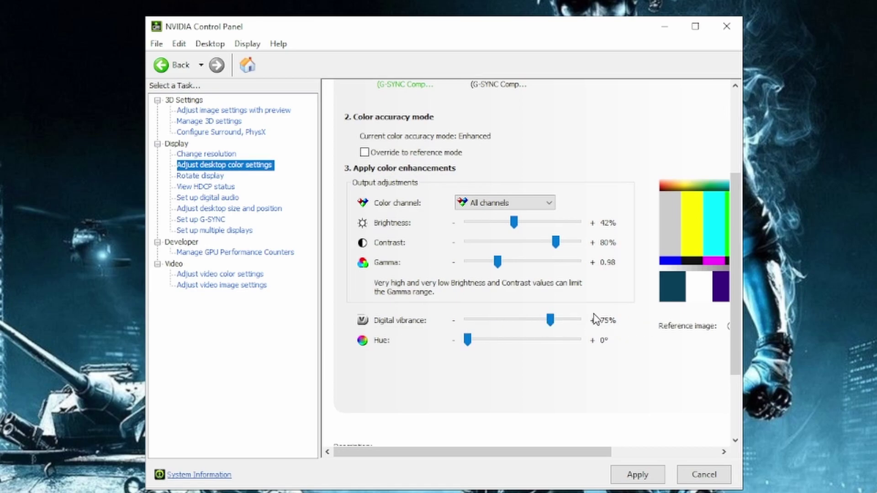
mouse_move(551, 321)
mouse_down()
mouse_move(542, 323)
mouse_move(549, 332)
mouse_up()
- Check the G-SYNC setup with the Acer XV272U as the selected display
click(218, 224)
click(419, 300)
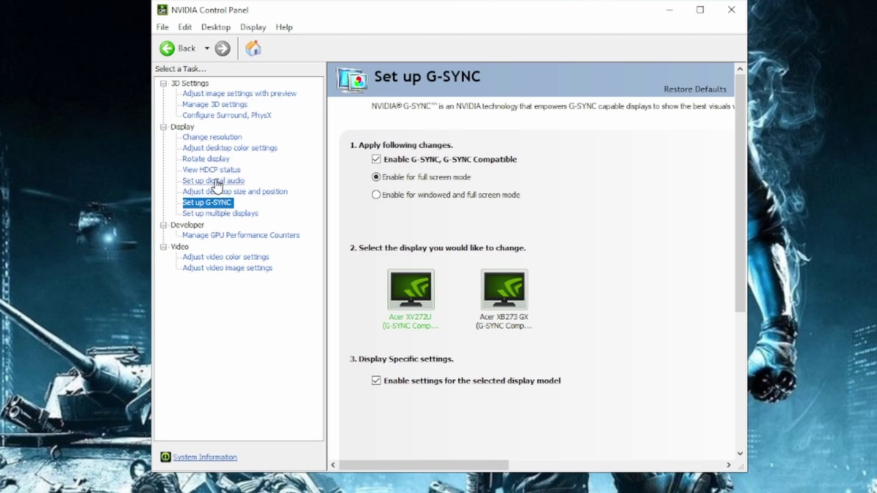
- Choose Limited (16-235) as the dynamic range in the advanced video color settings, and close the control panel
click(240, 258)
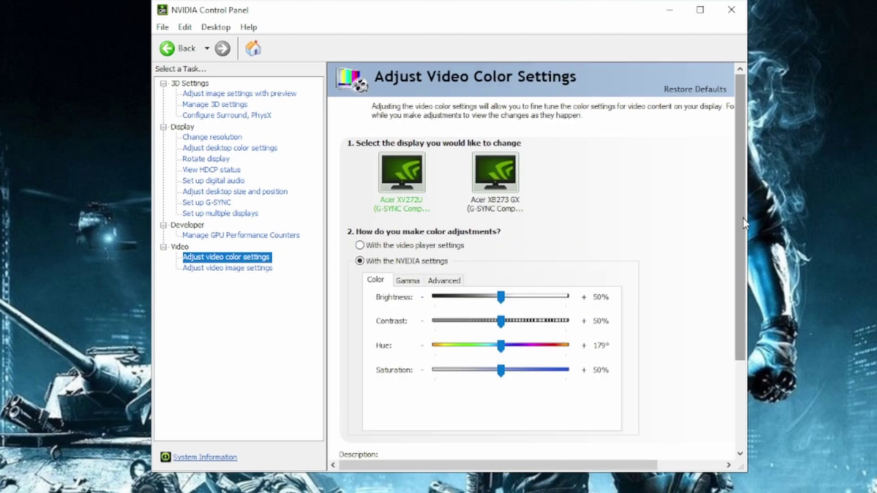
drag(742, 219, 732, 273)
scroll(731, 272, up, 3)
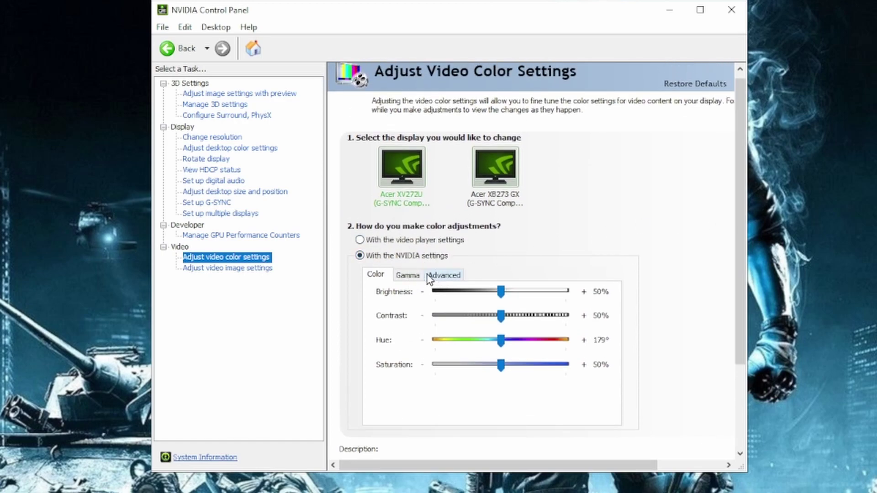
click(406, 277)
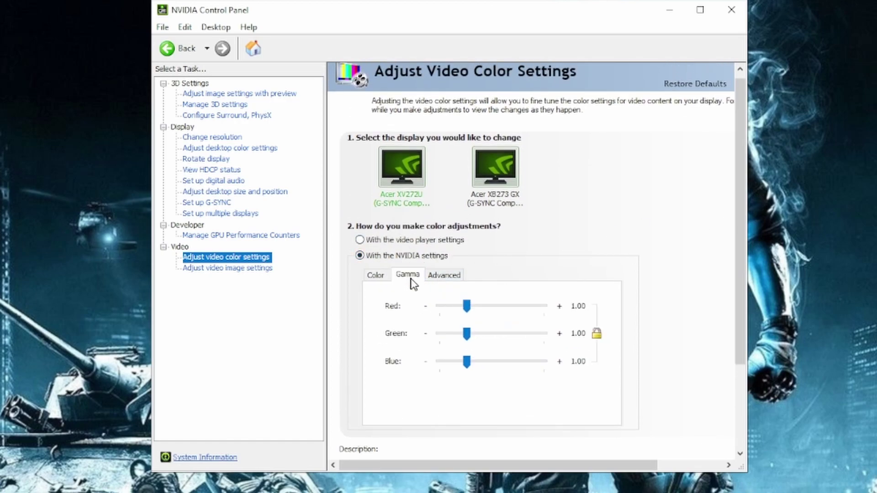
click(441, 275)
click(472, 302)
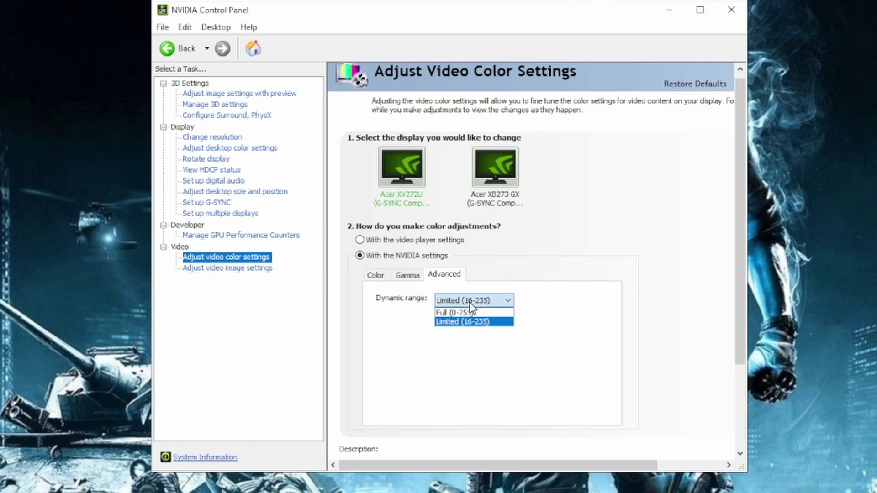
click(471, 322)
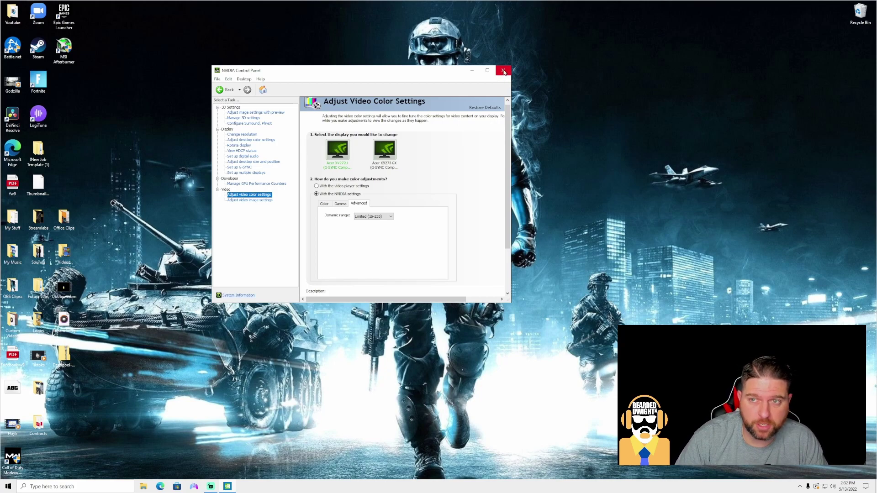
click(503, 70)
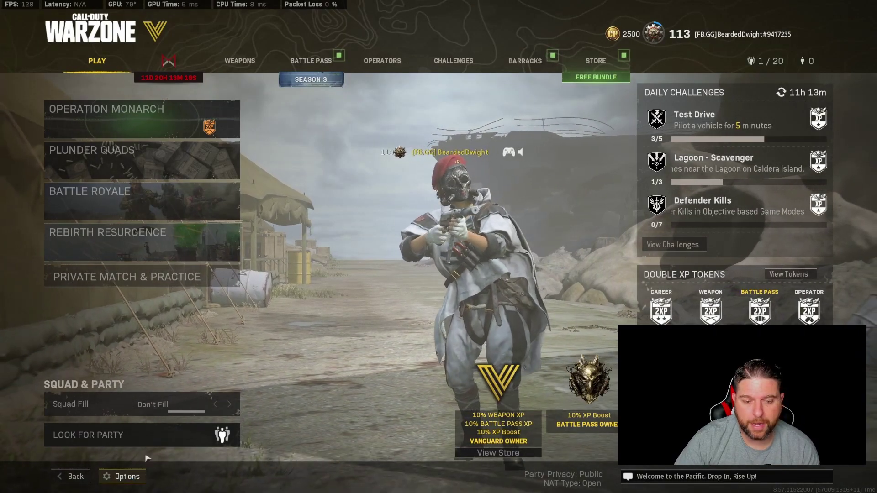
- Open the graphics display options in Call of Duty: Warzone and check the available display modes without changing the mode
click(137, 474)
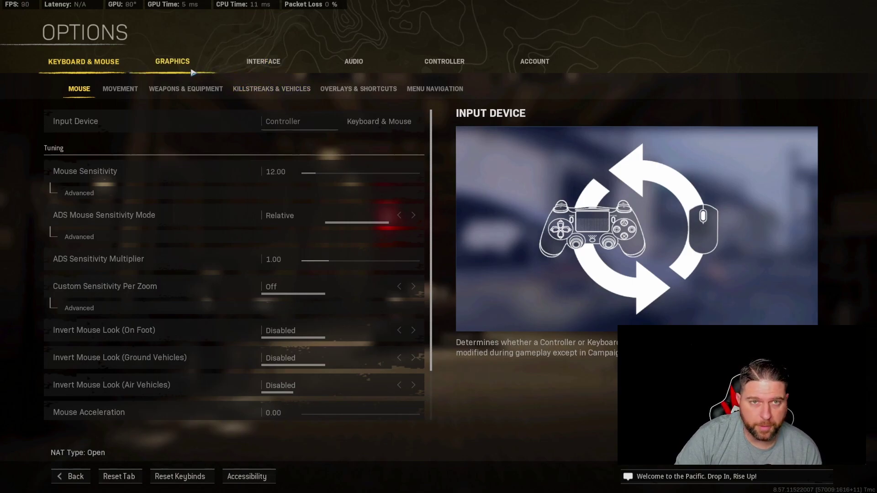
click(173, 68)
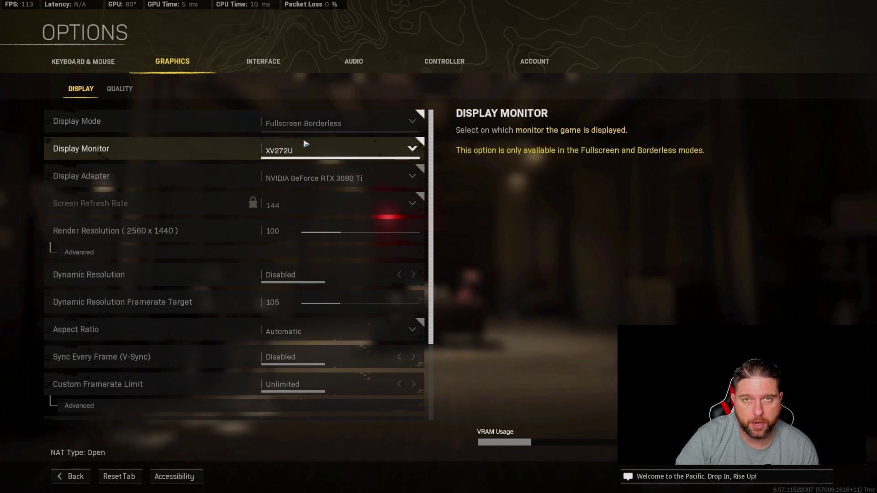
click(350, 128)
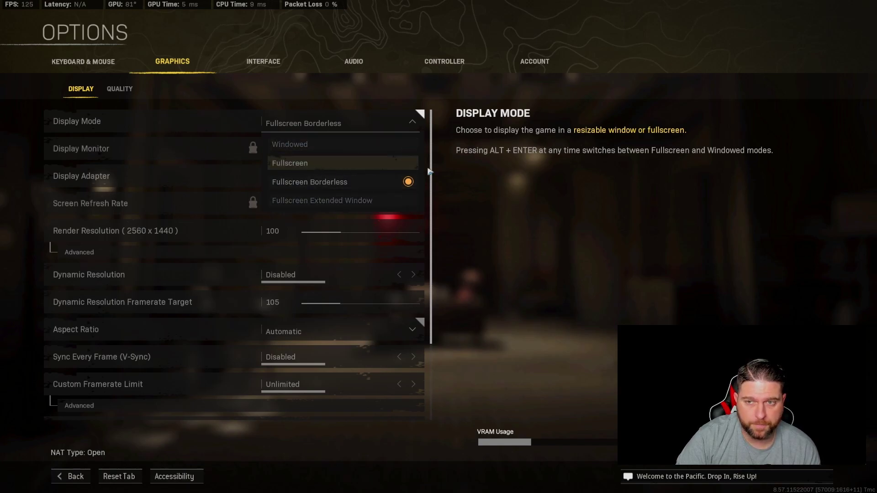
key(Escape)
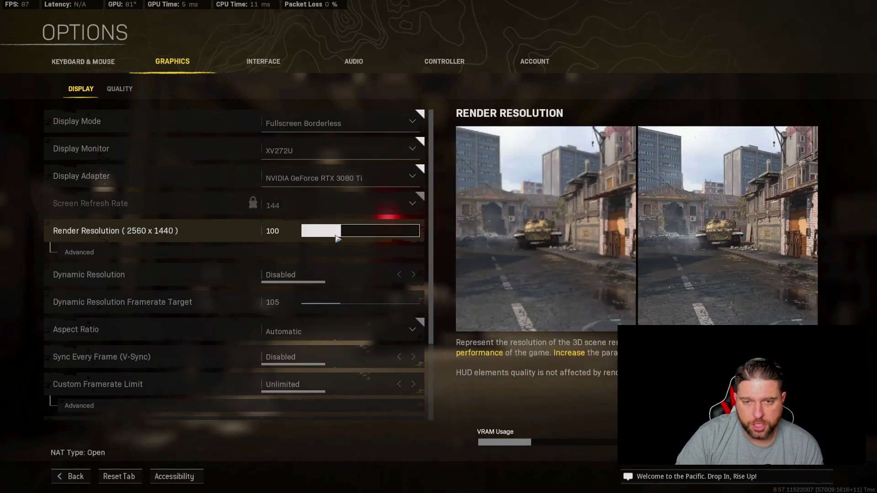
- Review the render resolution, aspect ratio and V-Sync options, and expand the advanced settings of Custom Framerate Limit
click(280, 235)
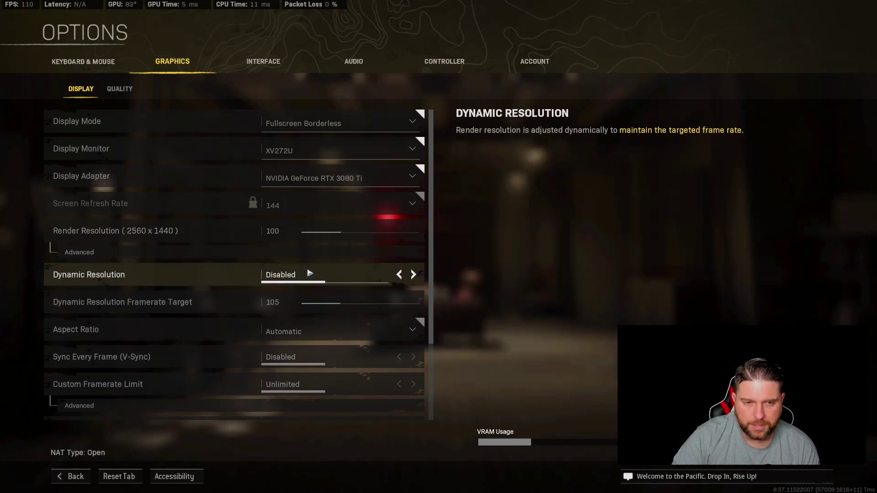
scroll(307, 274, down, 1)
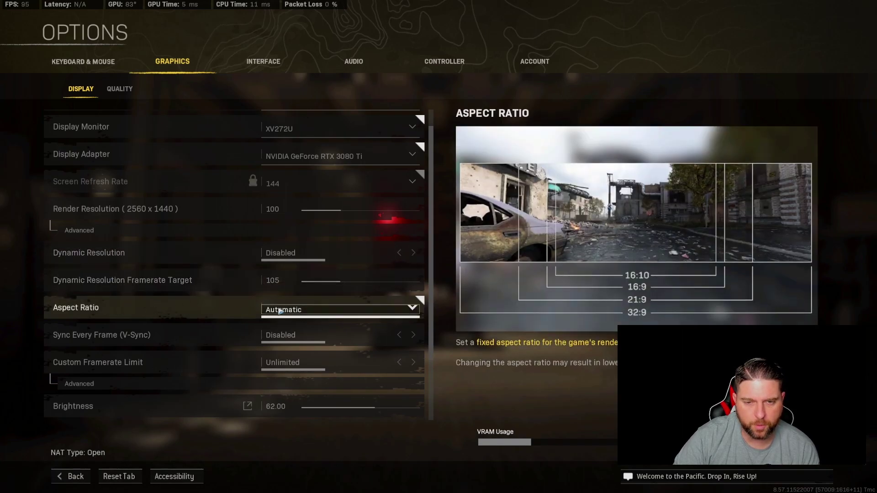
scroll(195, 322, down, 2)
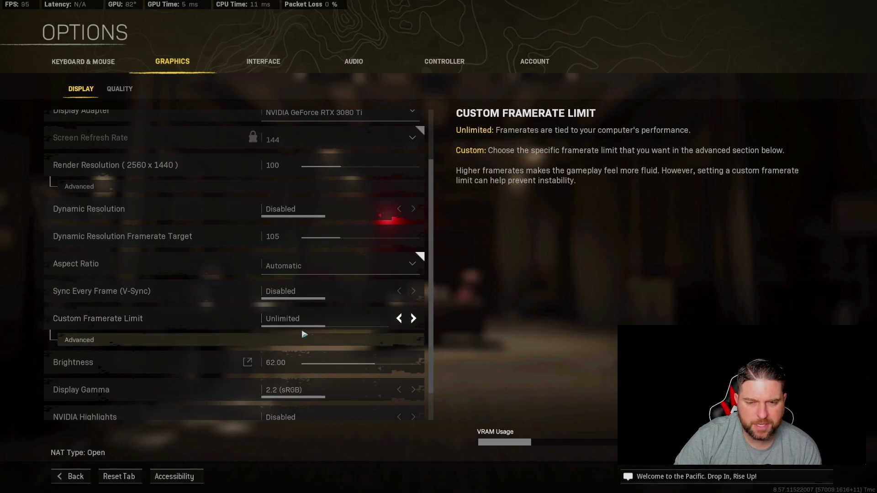
click(117, 341)
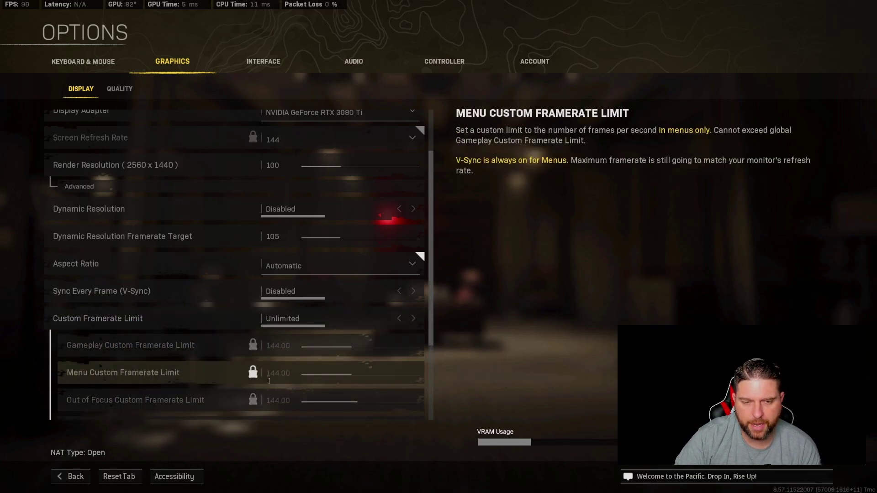